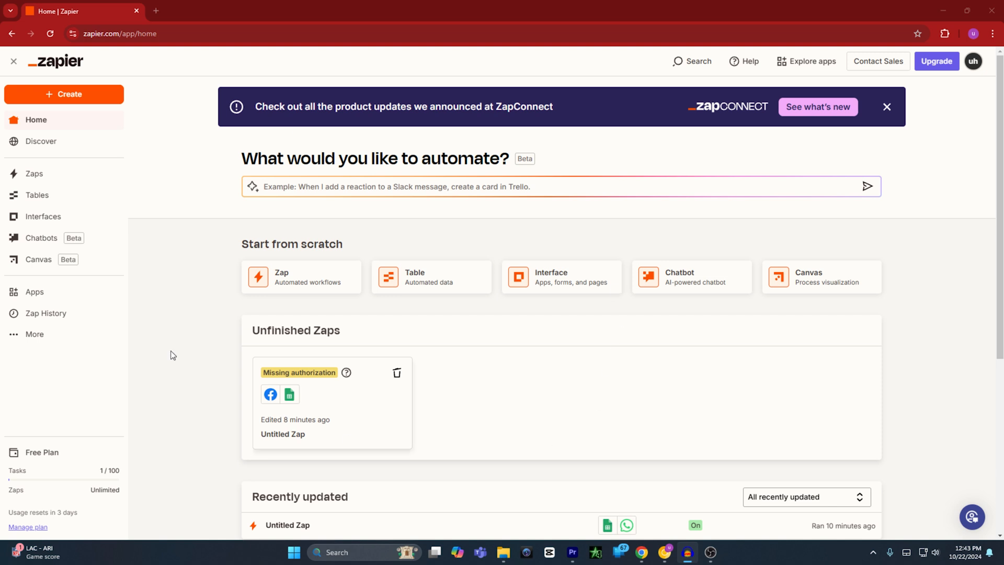
Step: Create a new Zap from scratch with Gmail as the trigger app and New Email as the trigger event
left_click(308, 283)
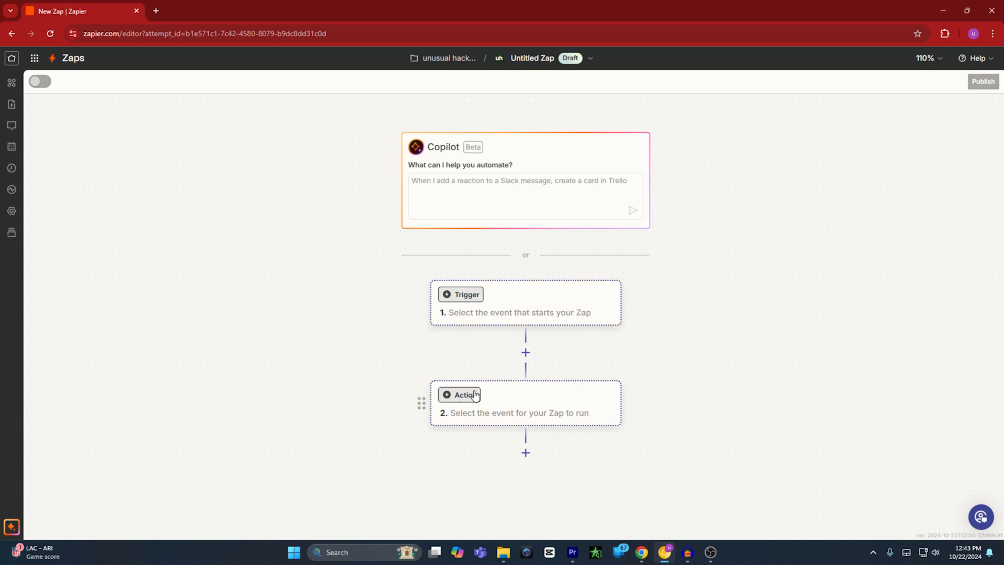
left_click(468, 298)
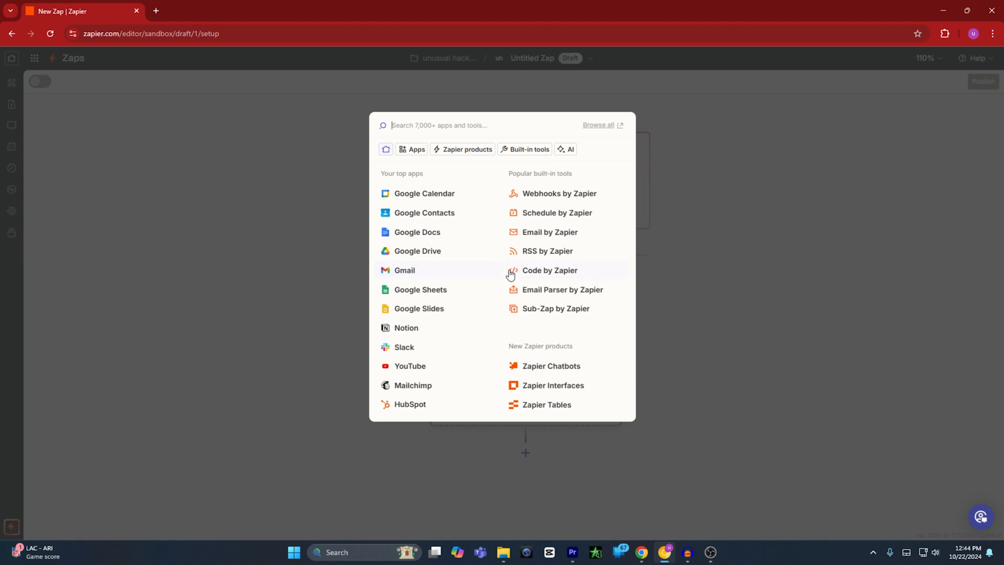
left_click(420, 273)
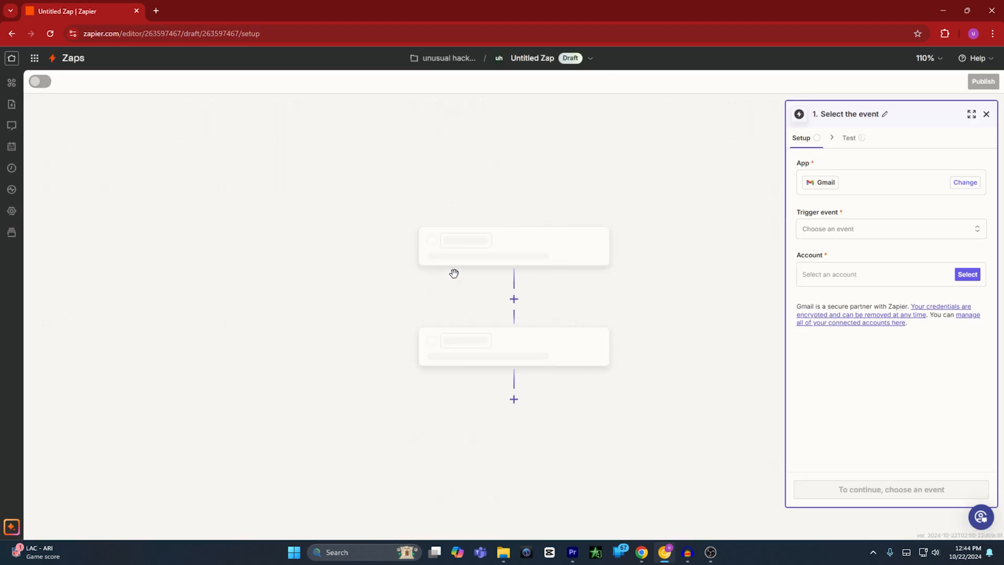
left_click(828, 228)
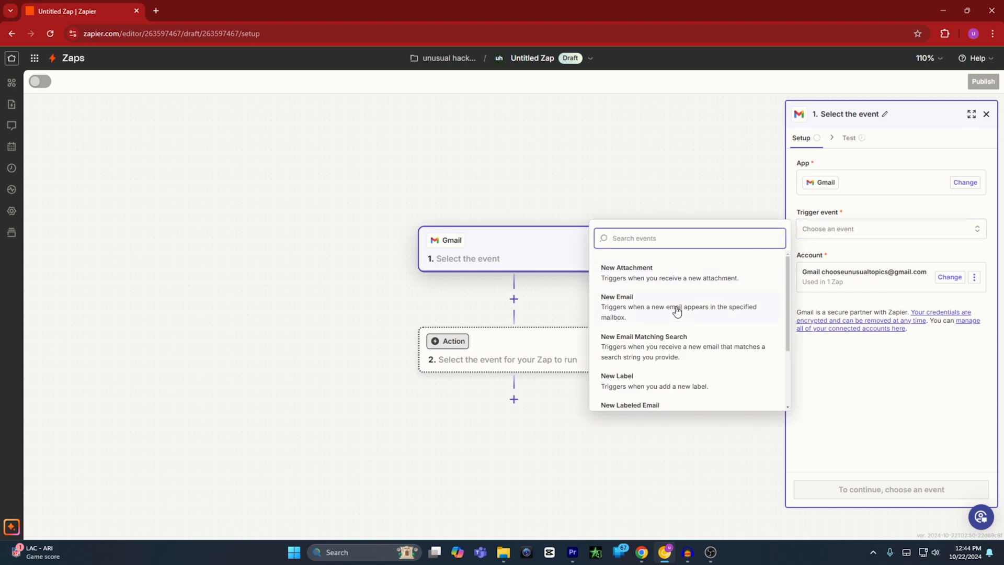
left_click(643, 307)
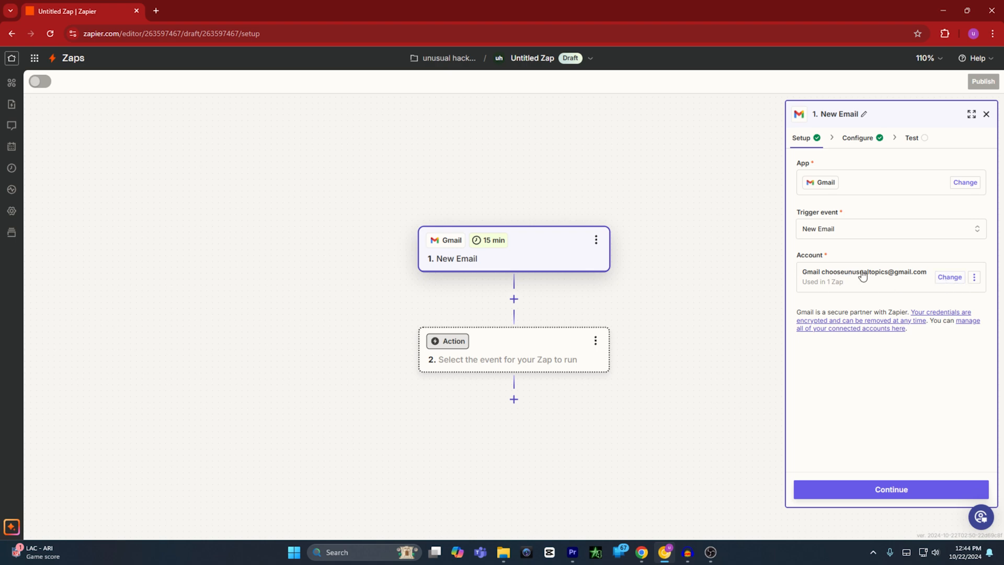
left_click(854, 489)
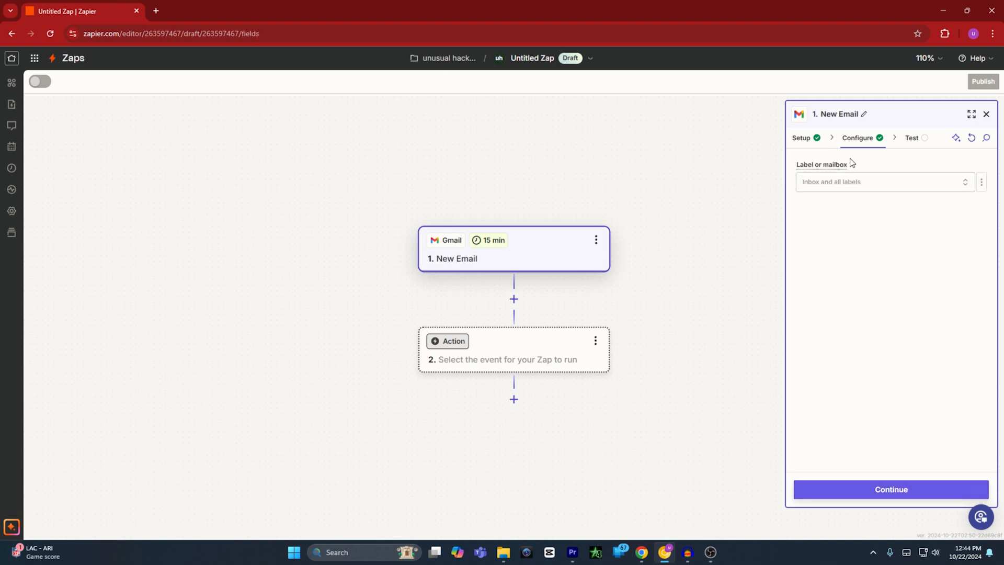
Step: Set the trigger's label or mailbox to INBOX, then test the trigger and continue with the Email C record
left_click(863, 185)
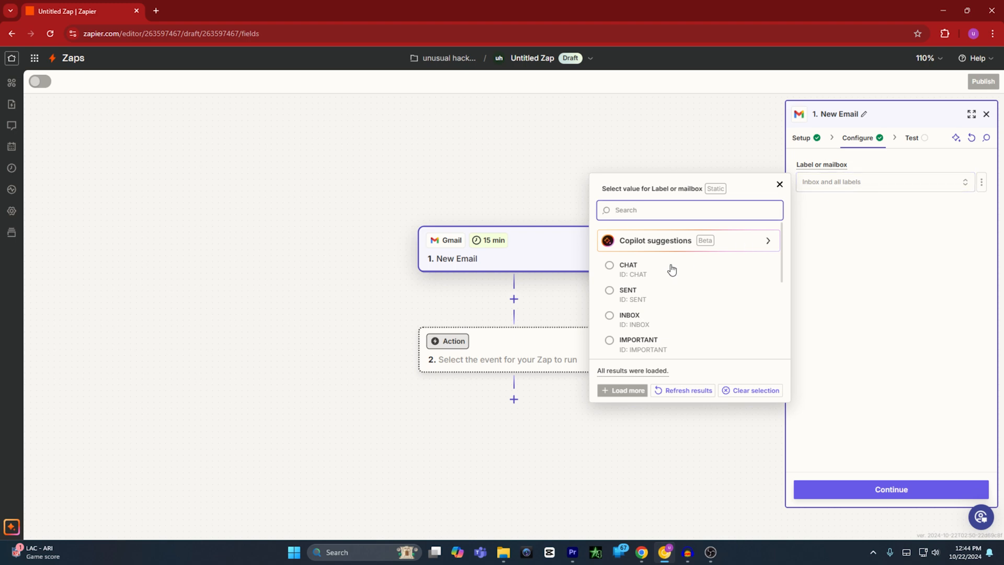
left_click(610, 318)
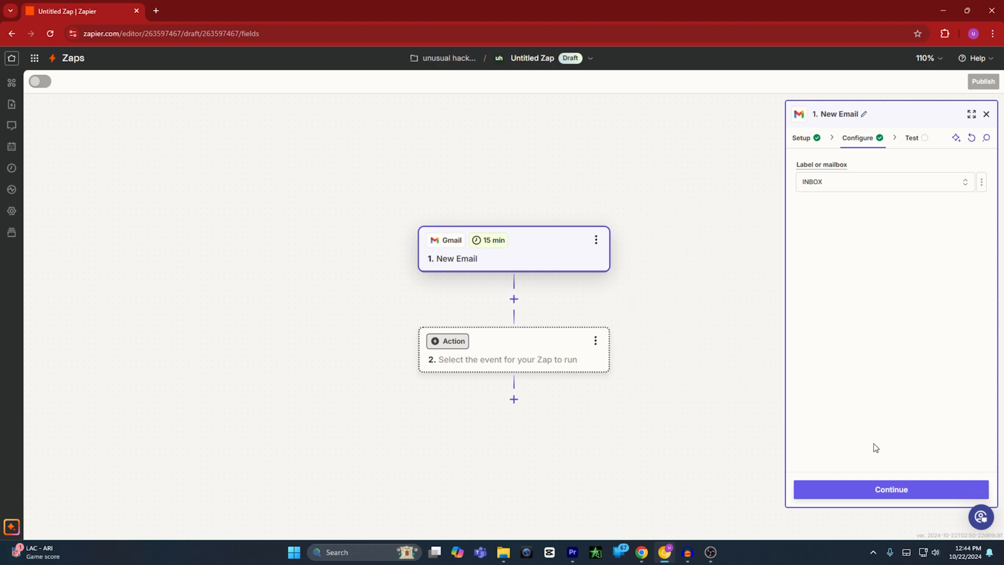
left_click(873, 492)
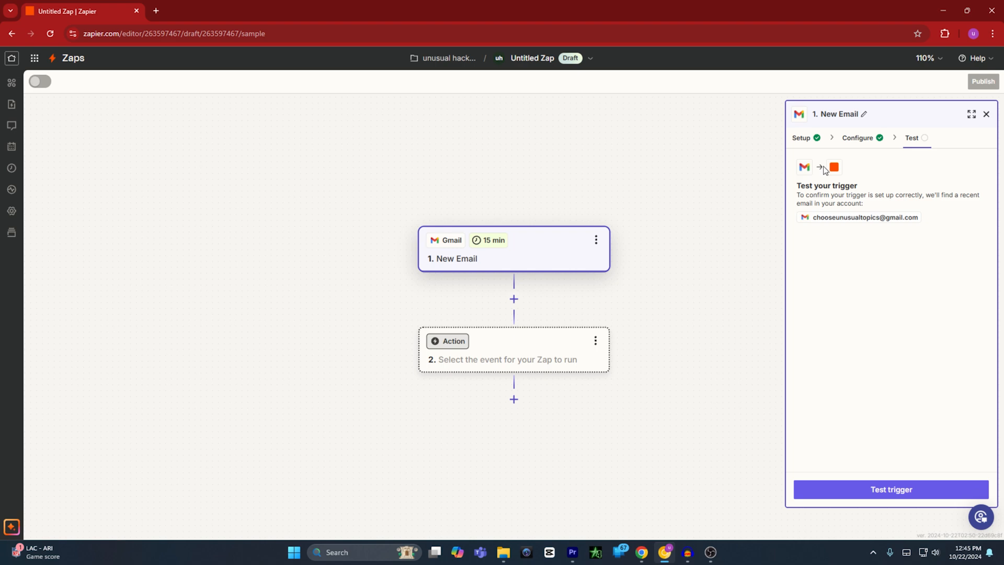
left_click(851, 482)
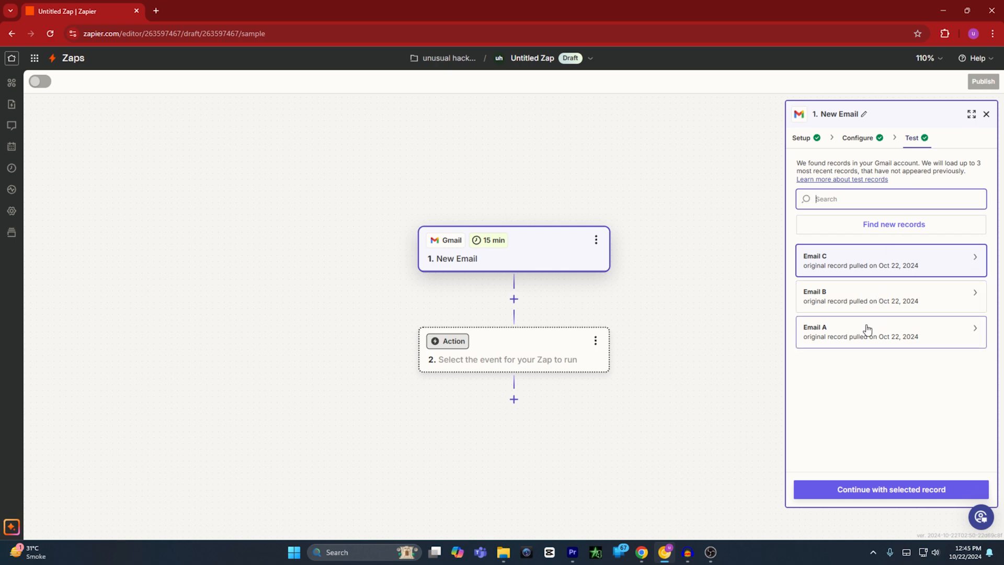
left_click(856, 490)
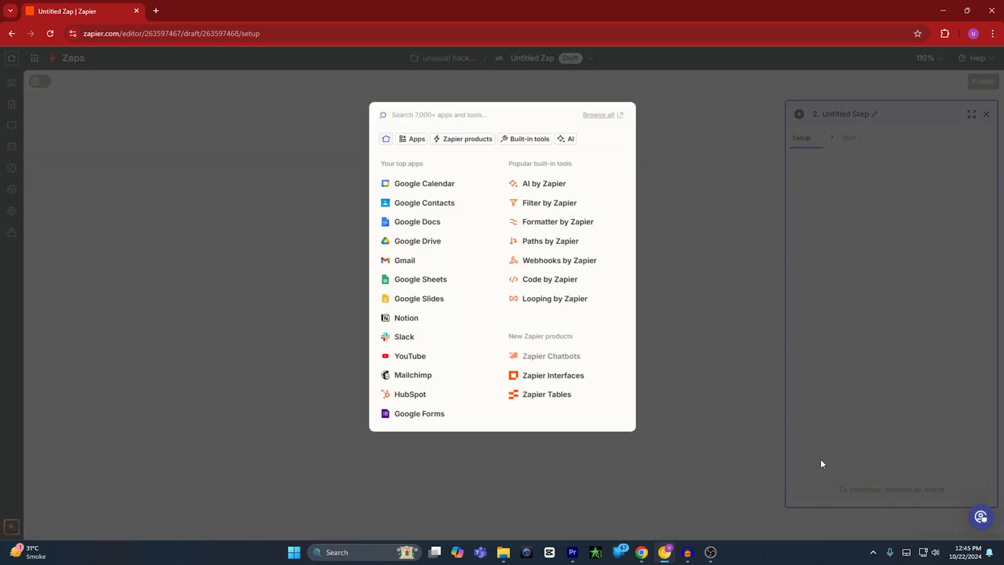
Step: Set up the Zap's second step with WhatsApp Notifications as the app and Send Message as the action event
left_click(683, 258)
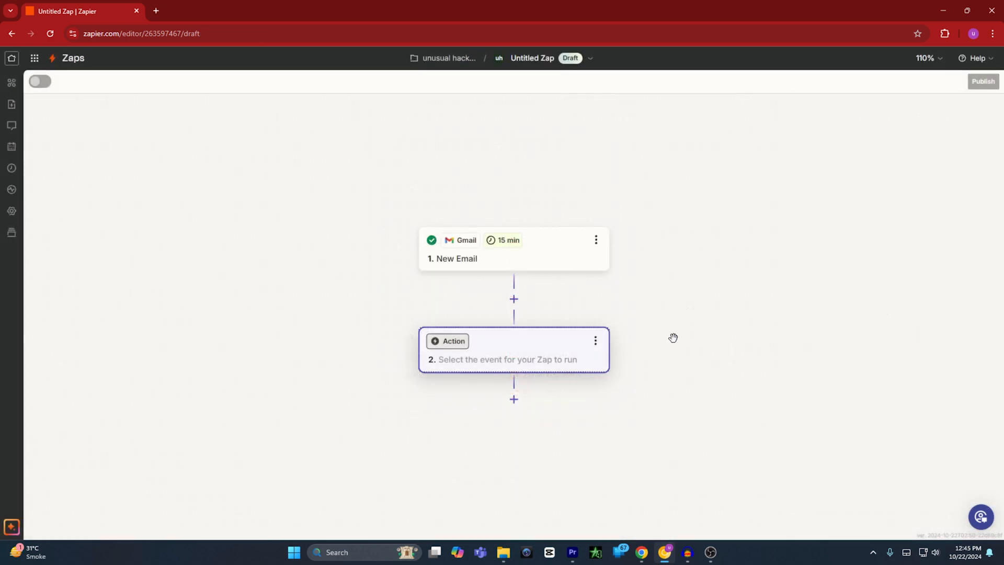
left_click(491, 347)
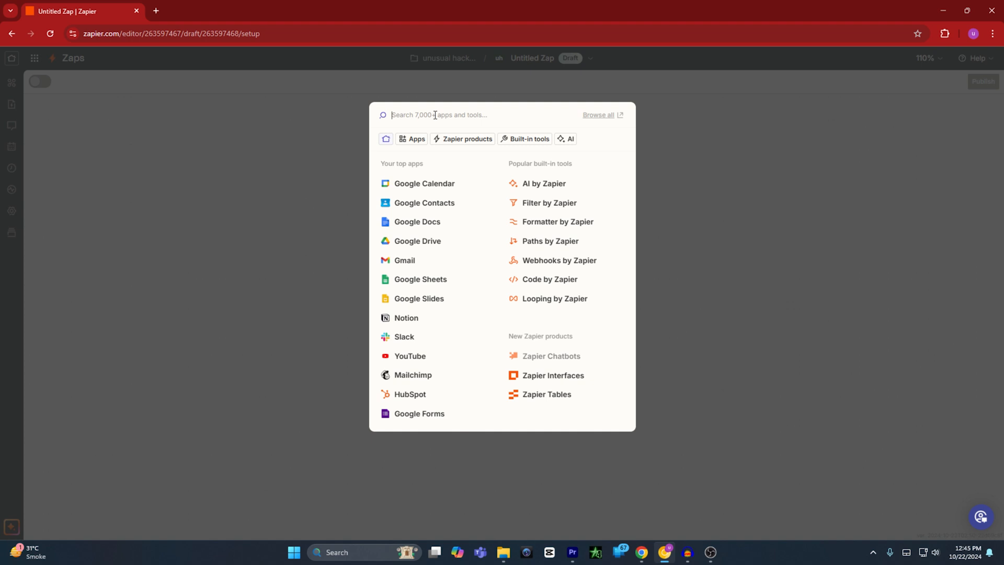
type("whats")
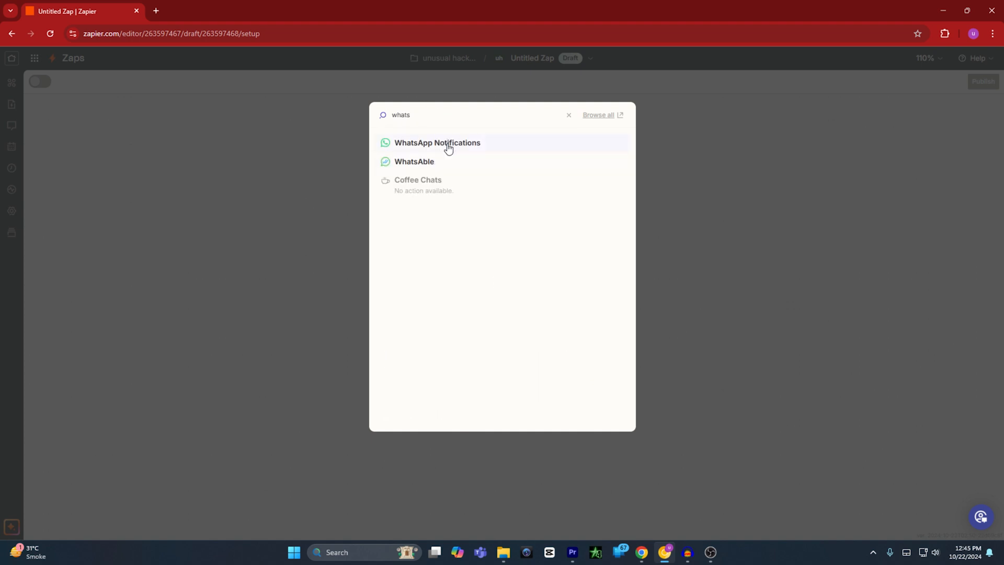
left_click(448, 149)
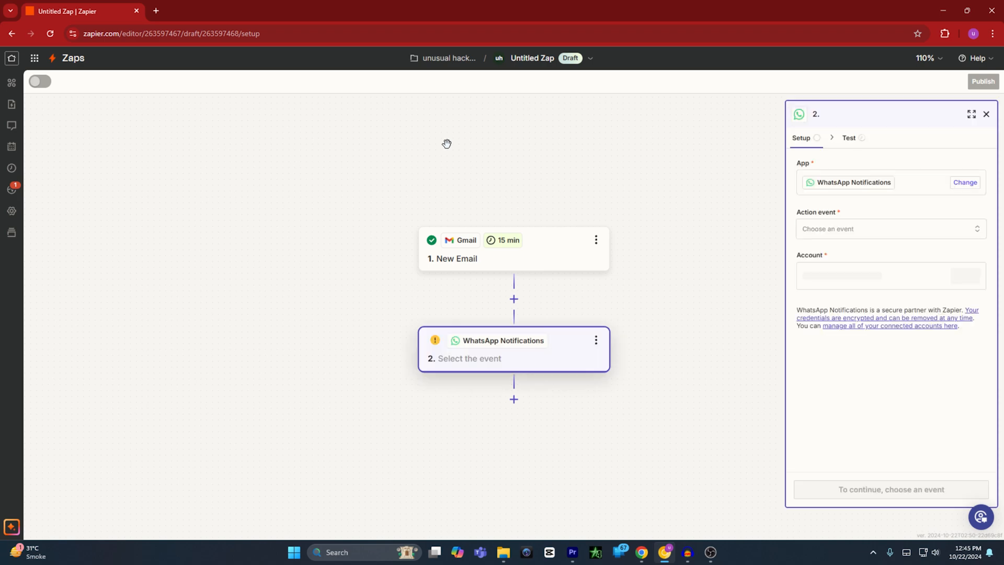
left_click(836, 228)
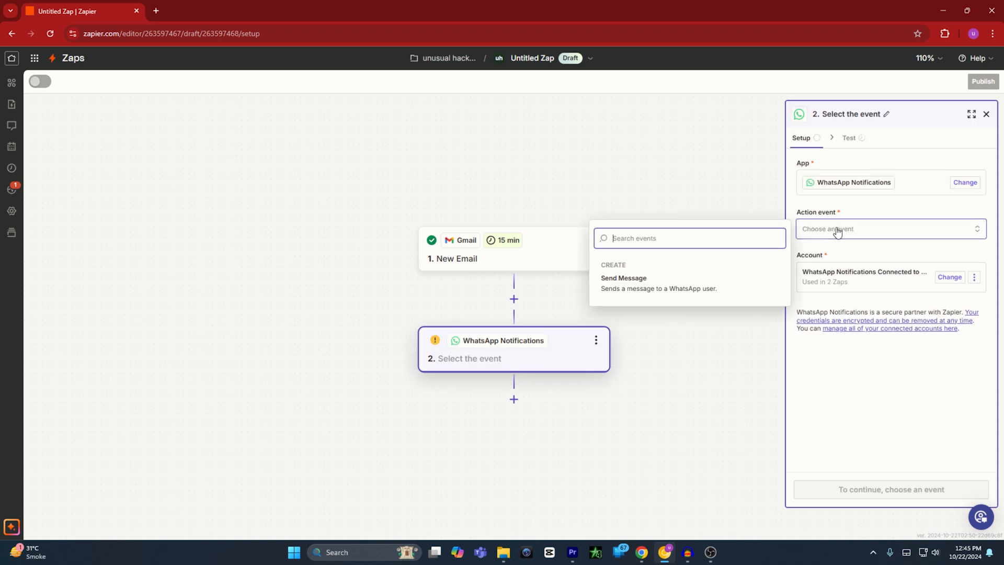
left_click(633, 286)
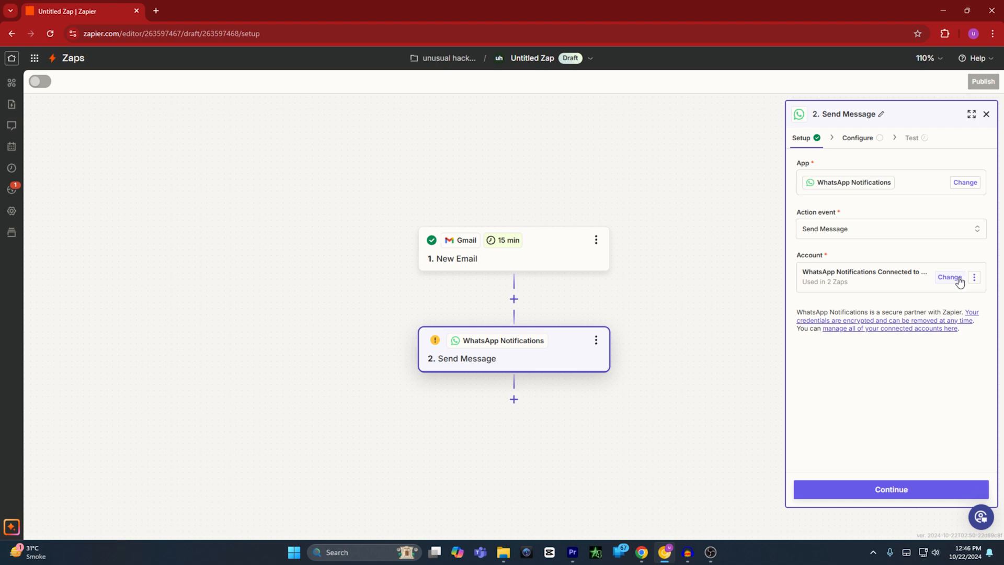
left_click(881, 490)
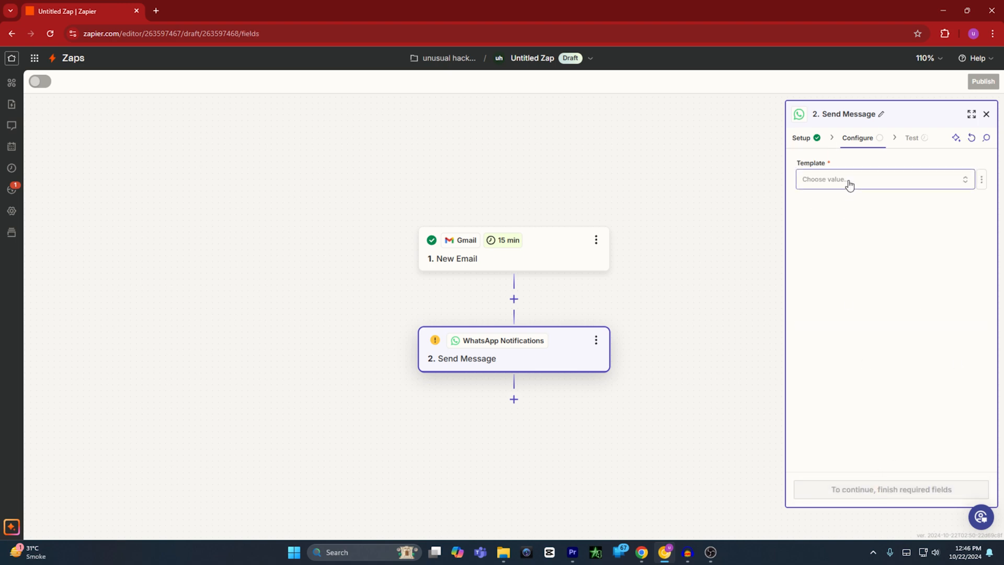
Step: Choose the New Message template for the WhatsApp Send Message action
left_click(850, 184)
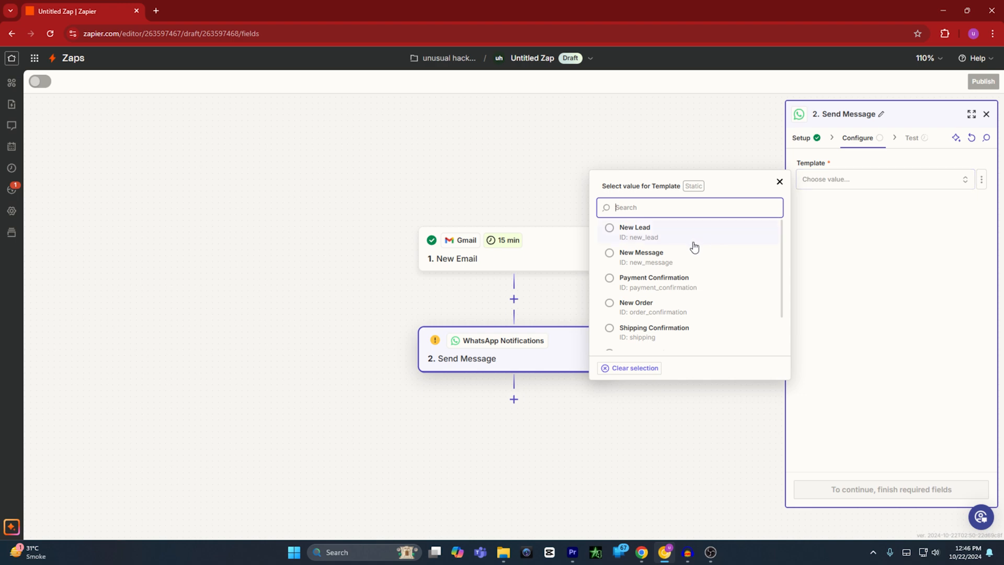
scroll(691, 251, "down", 1)
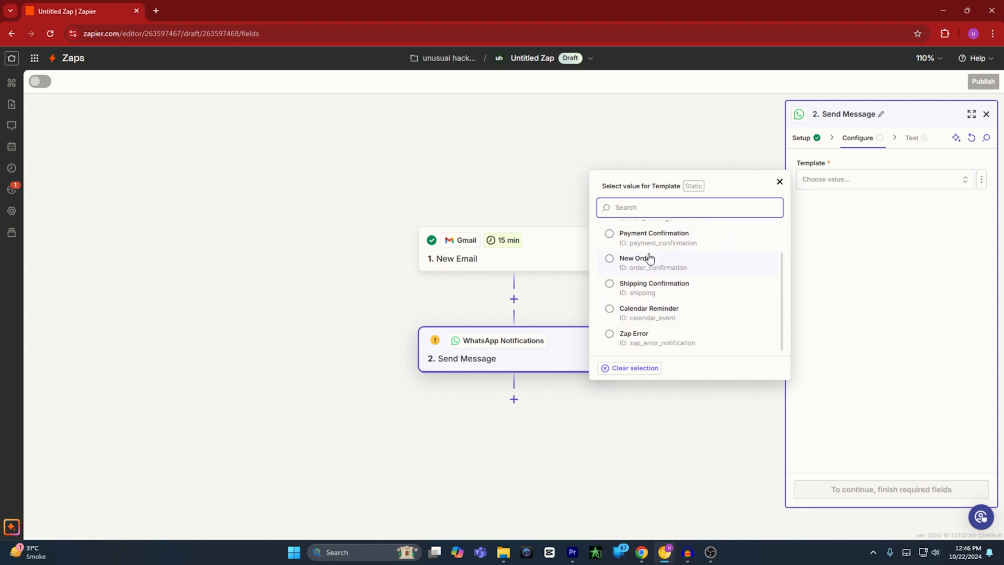
scroll(673, 279, "up", 1)
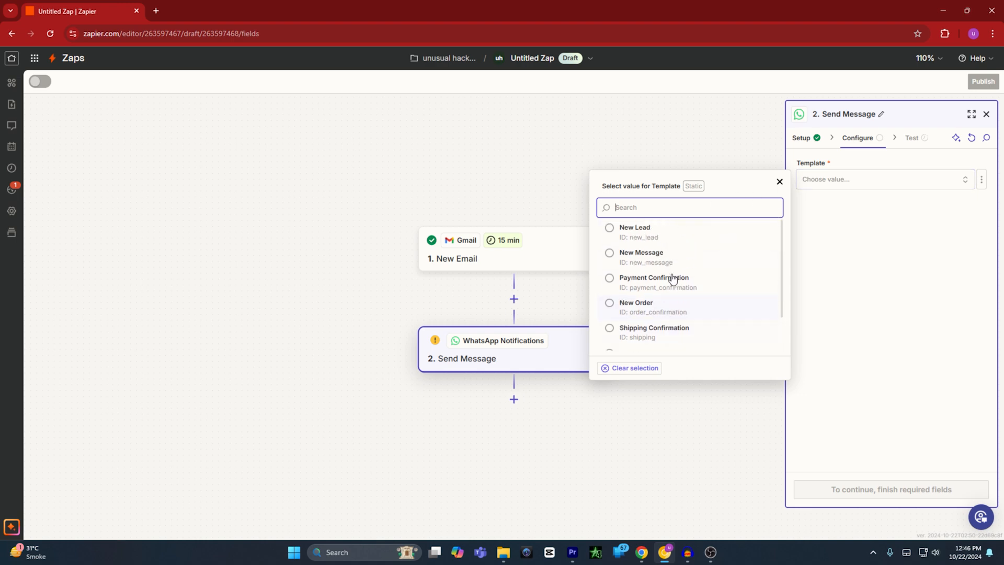
left_click(614, 256)
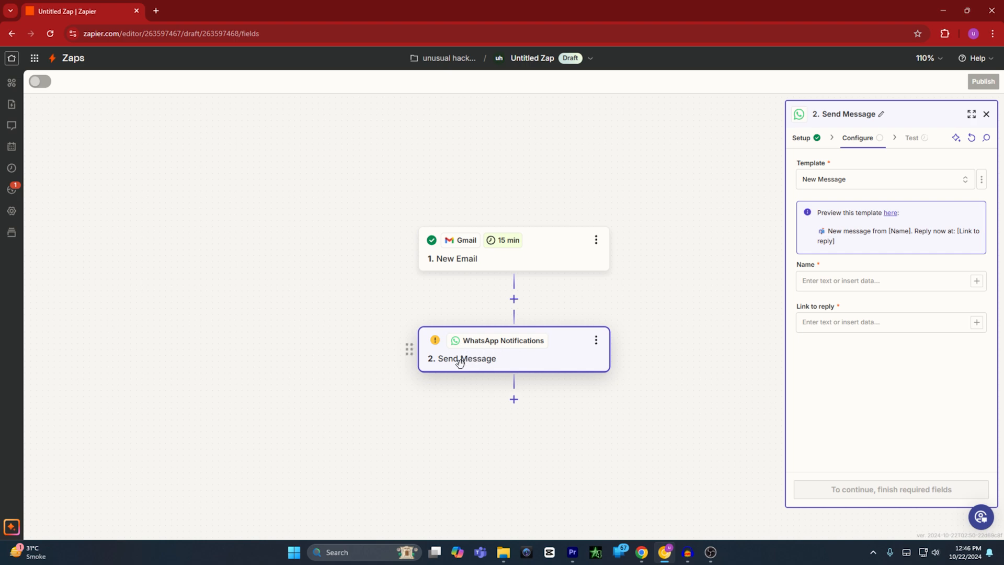
Step: Fill in the message template with the name "new email received" and the reply link mail.google.com, and continue to the test stage
left_click(841, 281)
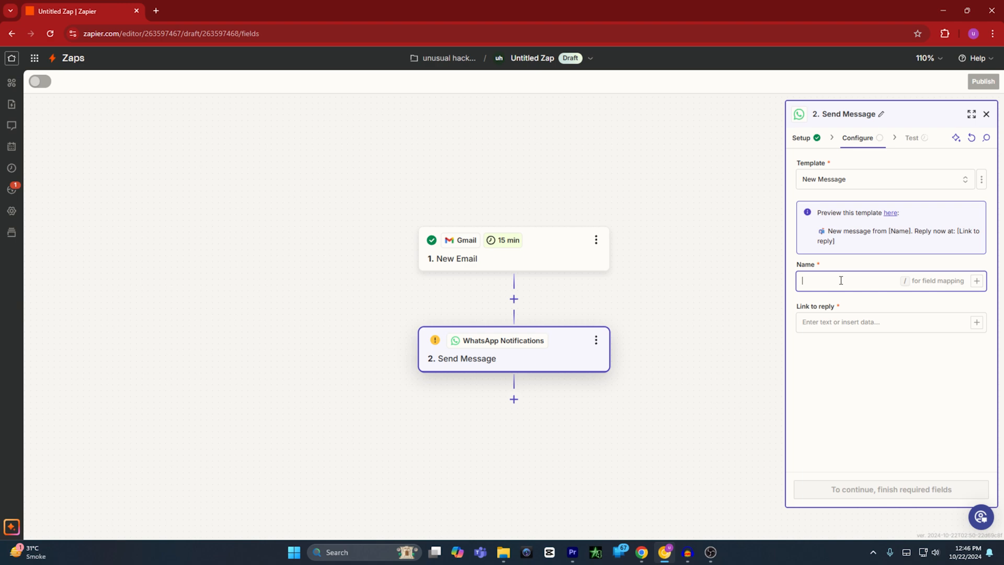
type("new email received")
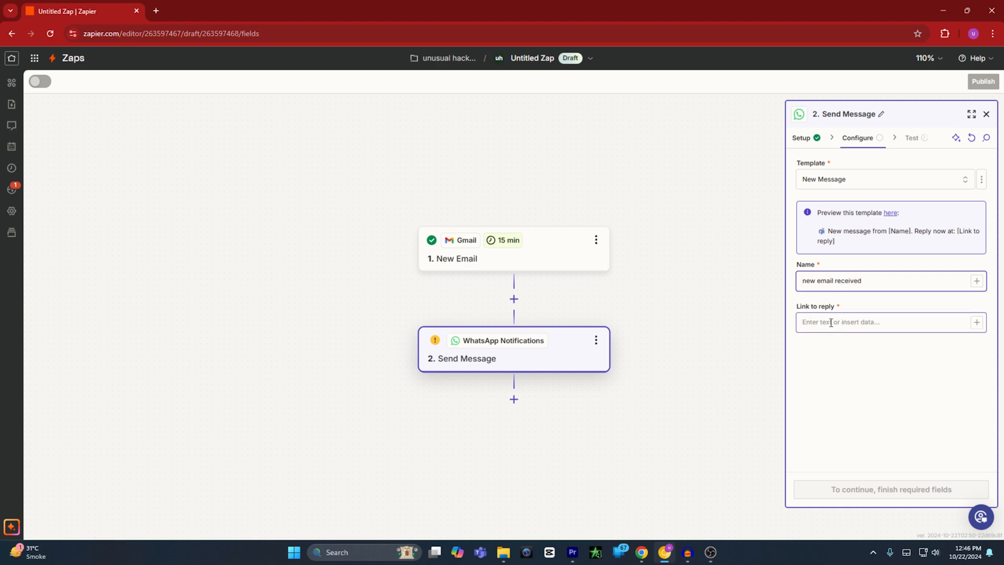
left_click(824, 322)
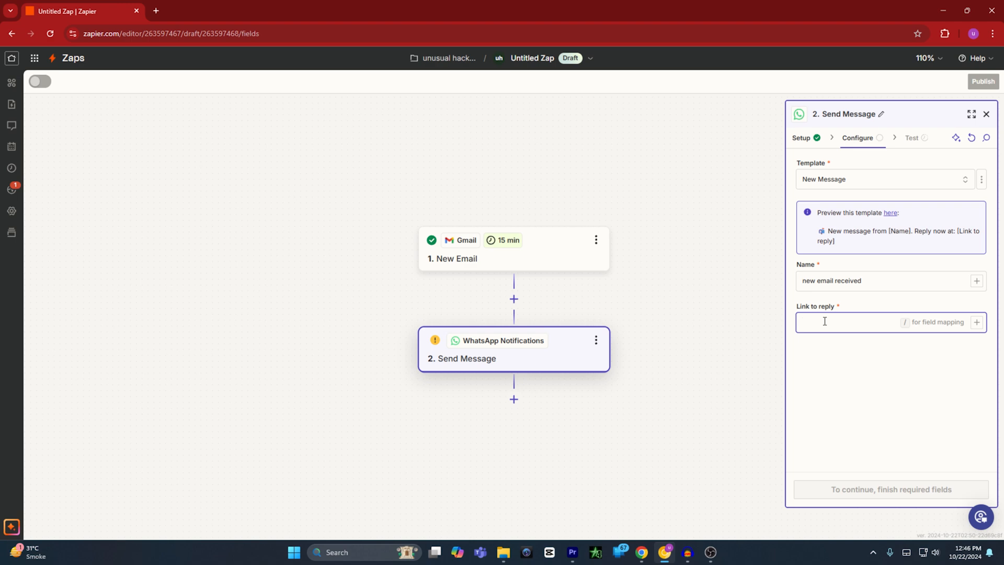
type("mail.google.com")
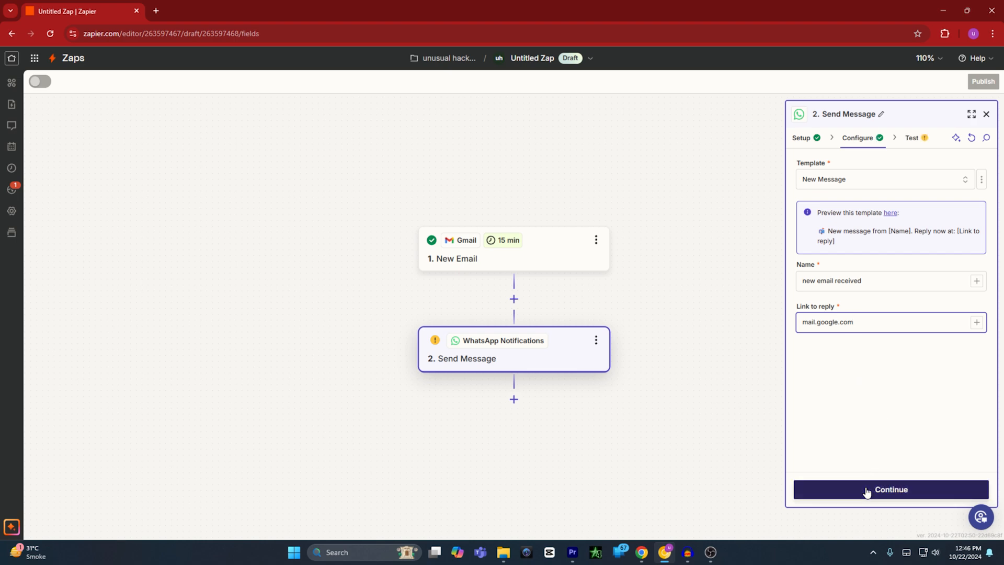
left_click(866, 492)
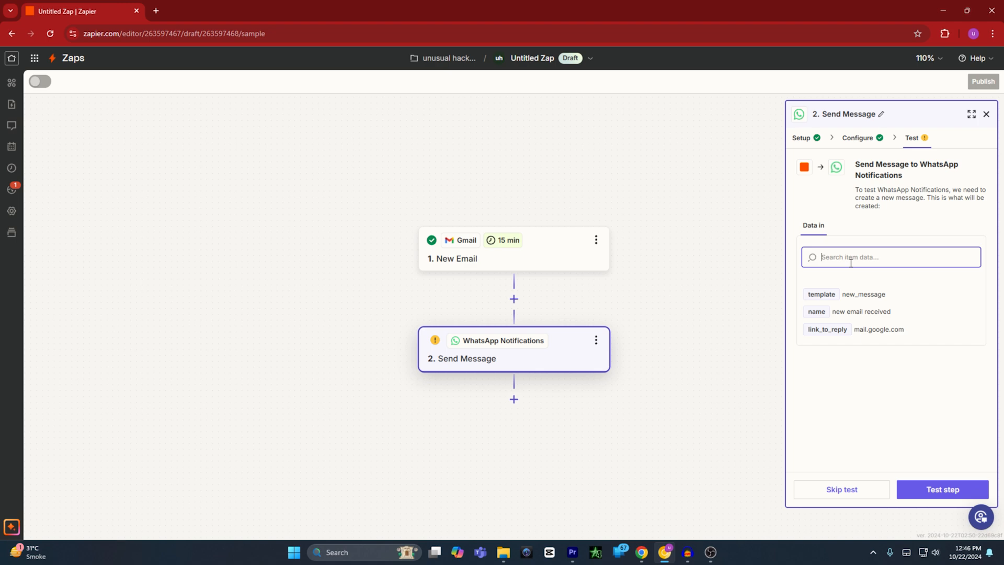
Step: Search the outgoing test data for link_to_reply and run the test of the WhatsApp Send Message step
type("link_to_reply")
left_click(897, 409)
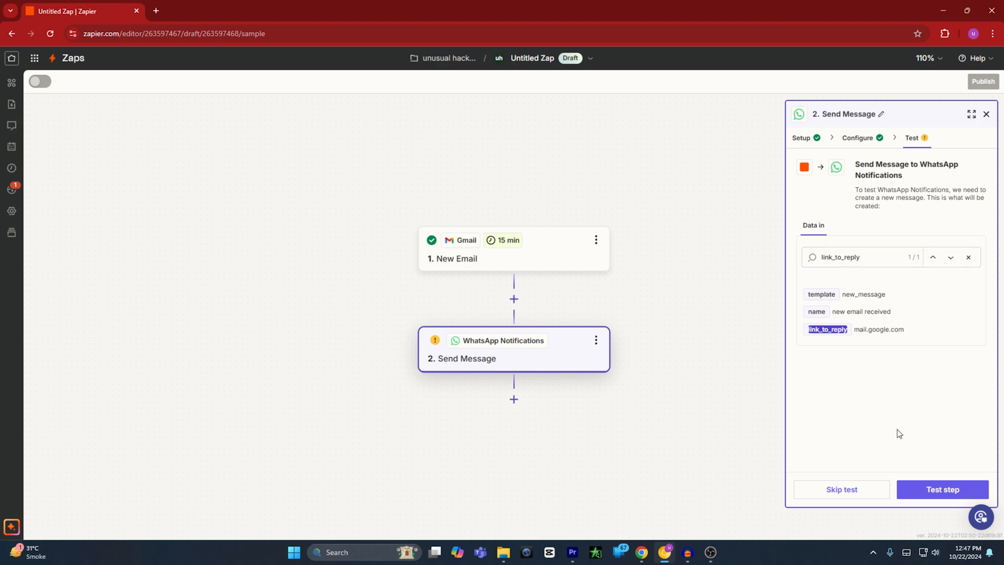
left_click(931, 493)
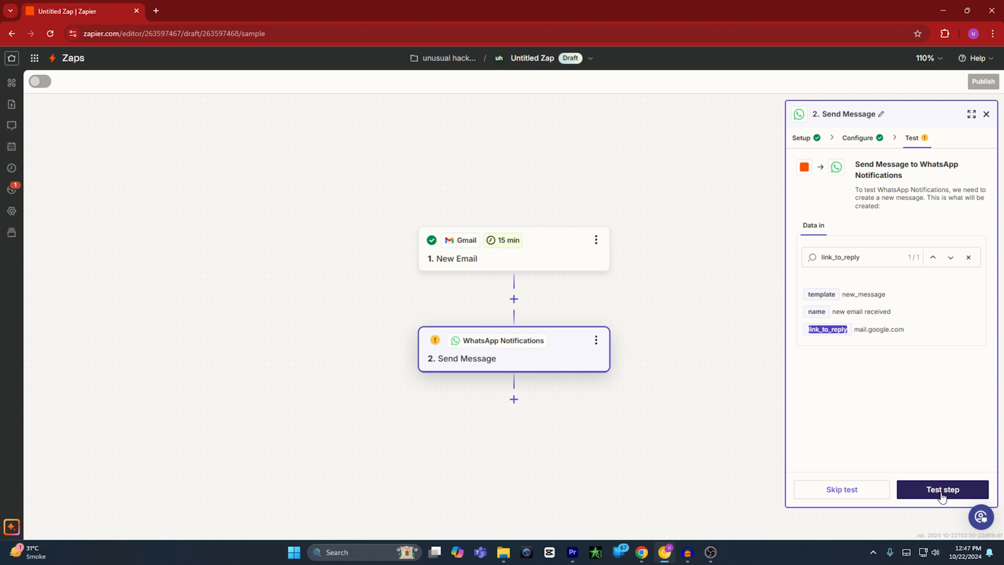
left_click(941, 495)
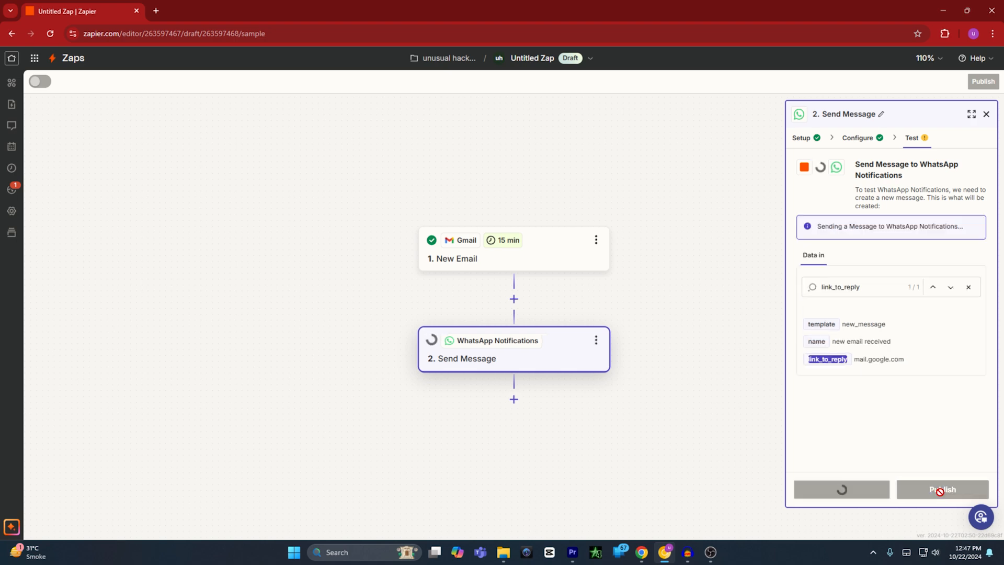